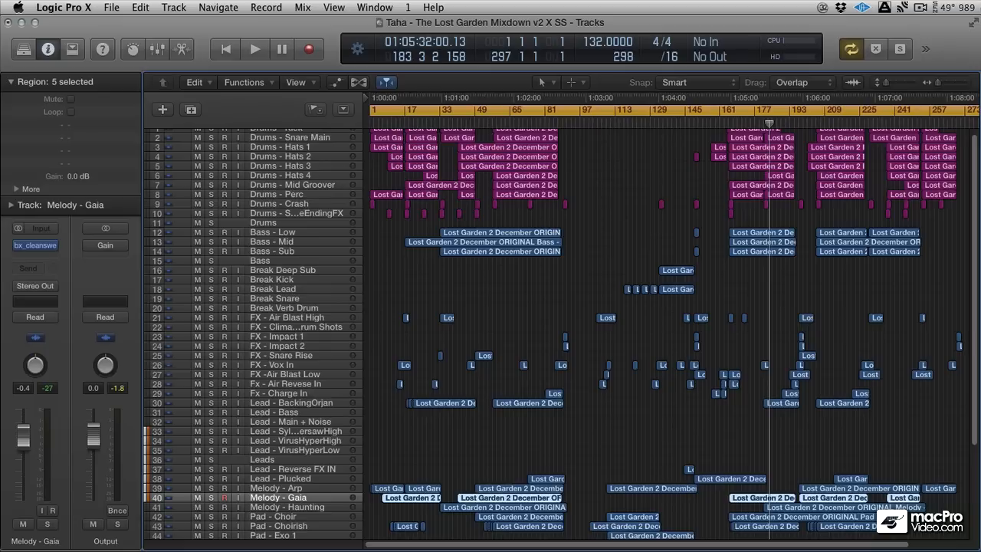
- Examine the Lost Garden arrangement's full track list and how its regions are laid out along the timeline
scroll(723, 278, "down", 5)
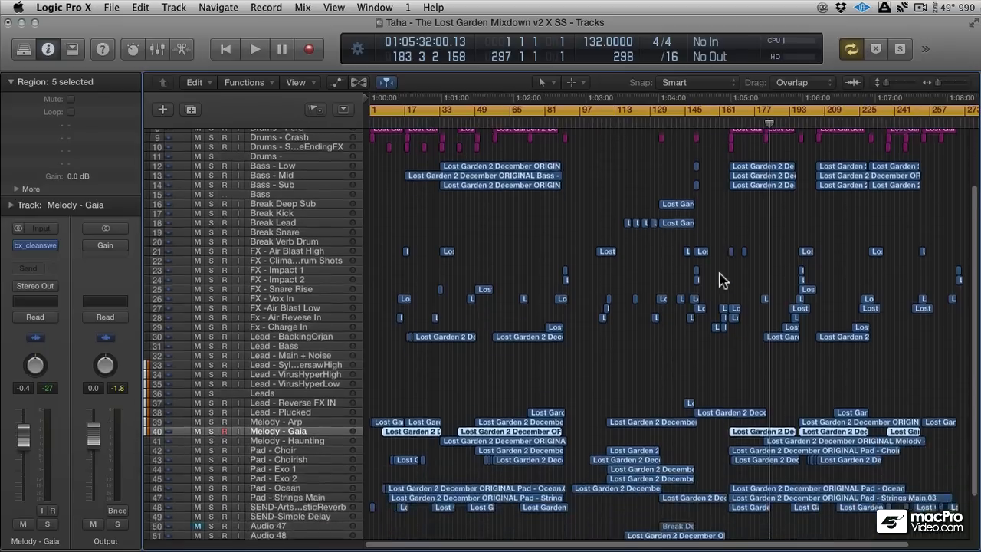
scroll(723, 278, "up", 5)
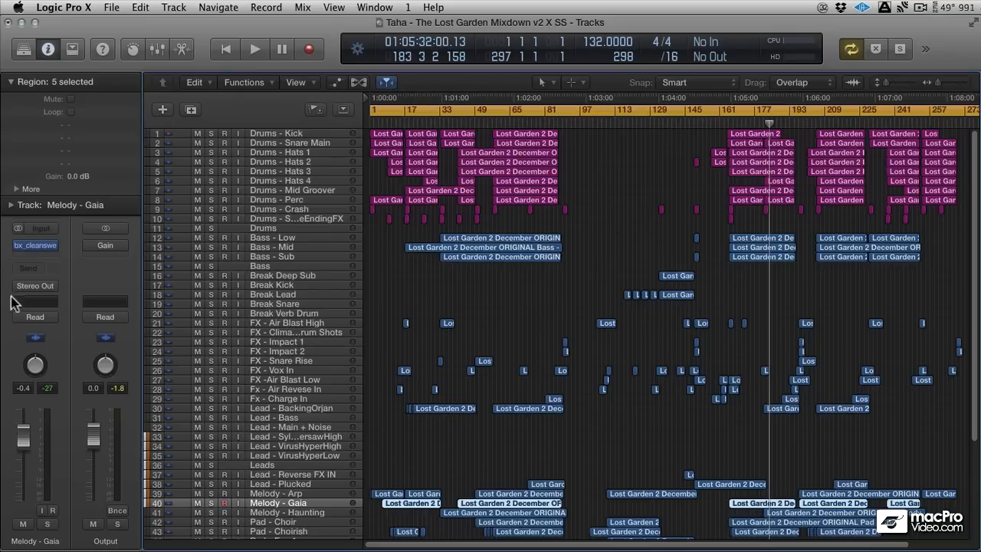
scroll(287, 317, "up", 3)
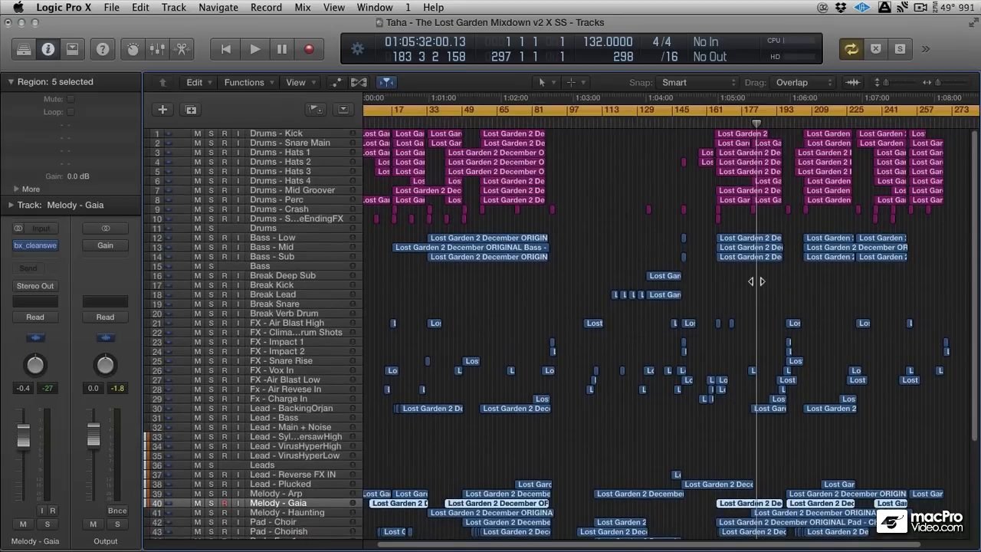
scroll(757, 281, "up", 10)
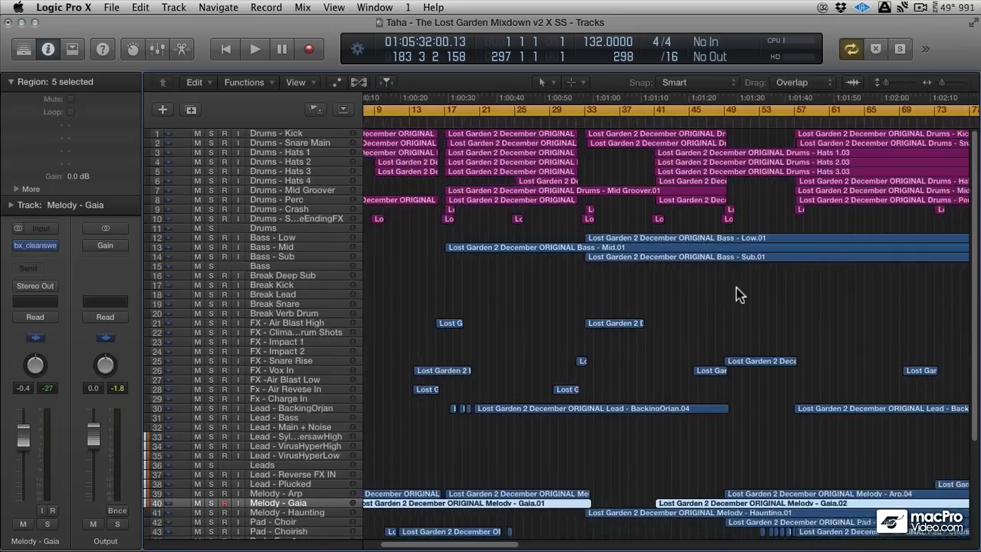
scroll(740, 295, "left", 5)
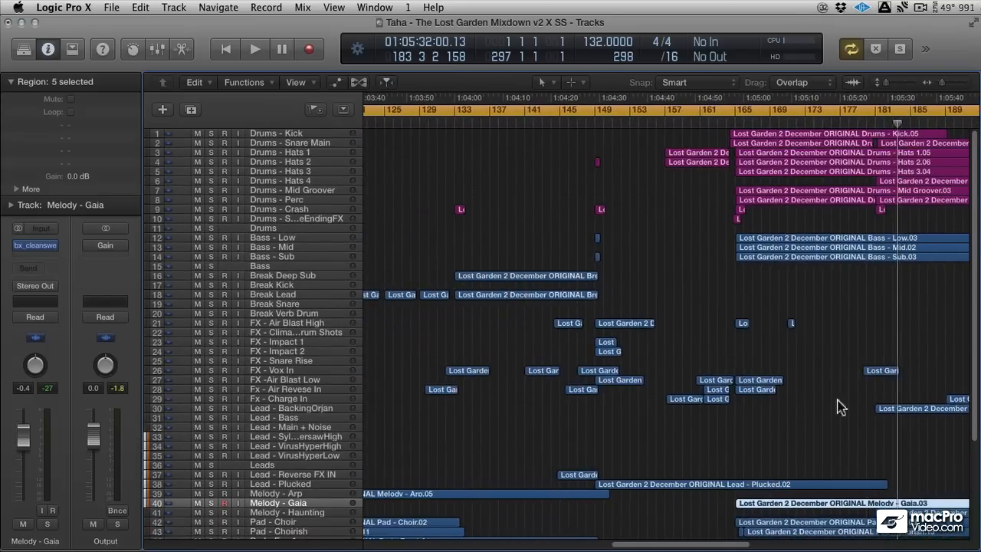
scroll(878, 396, "up", 5)
scroll(880, 396, "left", 10)
scroll(878, 397, "down", 15)
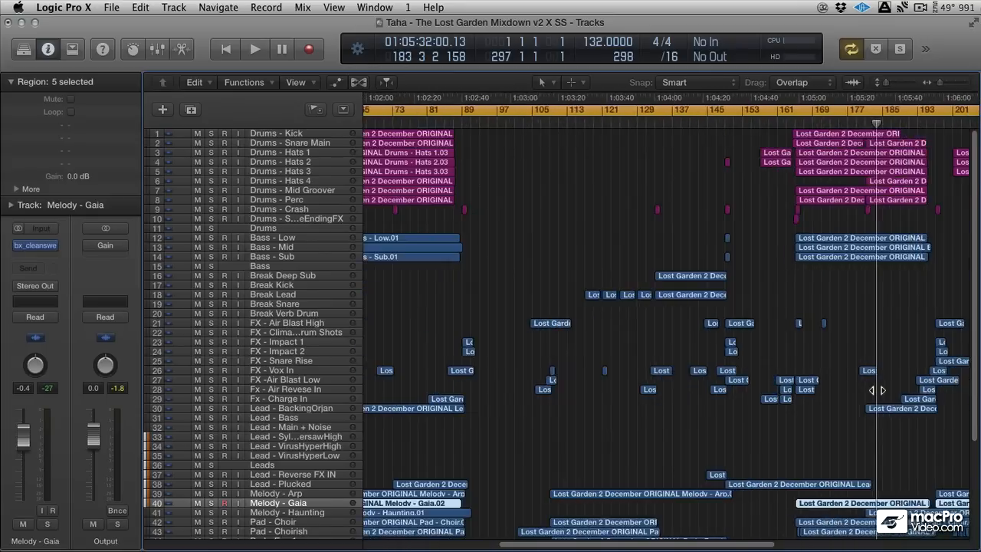
scroll(837, 392, "down", 5)
scroll(837, 391, "up", 6)
scroll(837, 393, "down", 3)
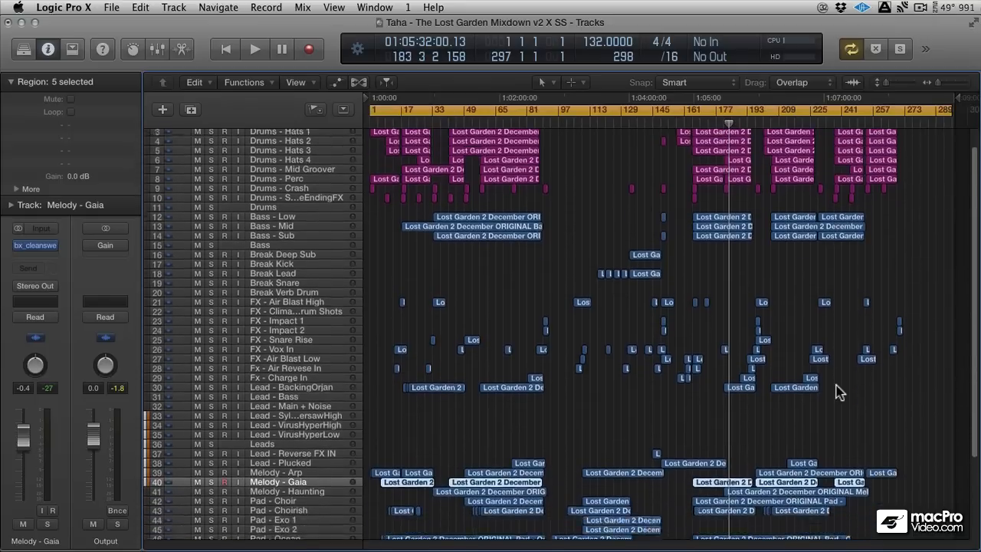
scroll(838, 393, "up", 4)
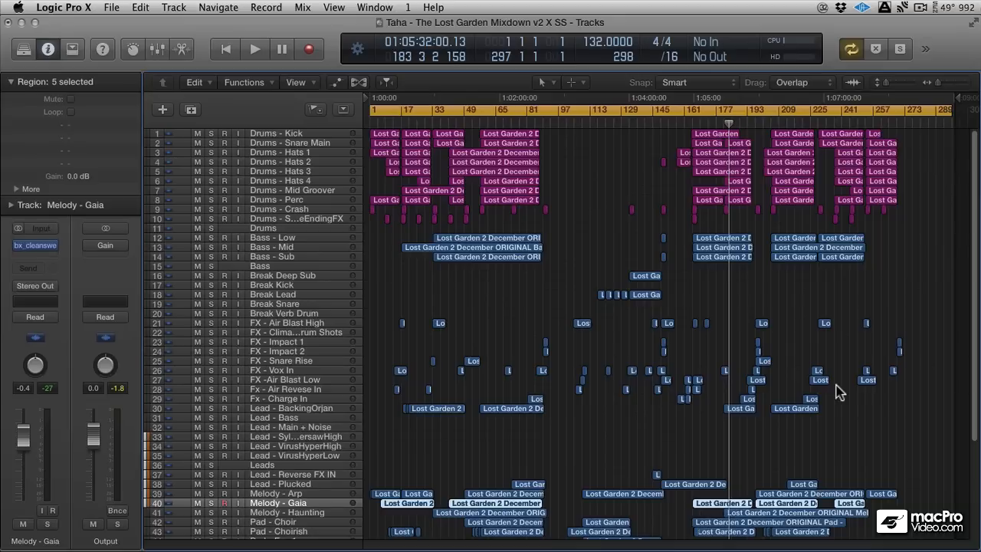
- Place the playhead at bar 152 and select all the drum tracks, from Drums - Kick through the Drums bus
left_click(667, 125)
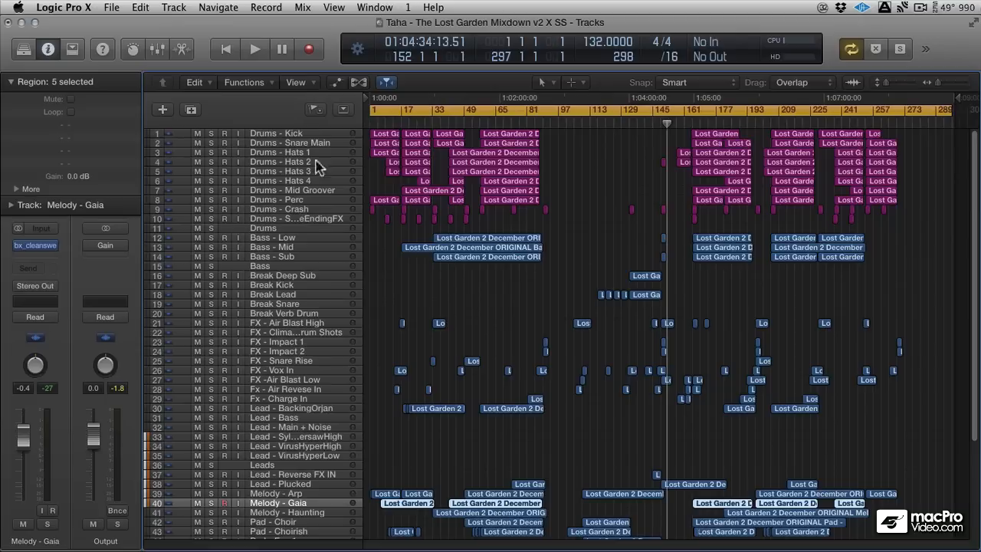
left_click(278, 135)
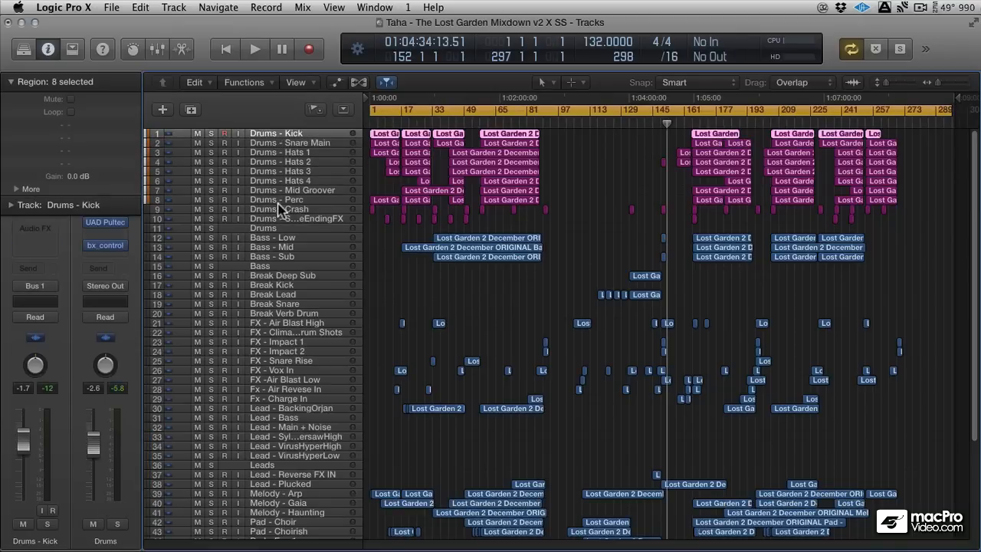
left_click(273, 230, "shift")
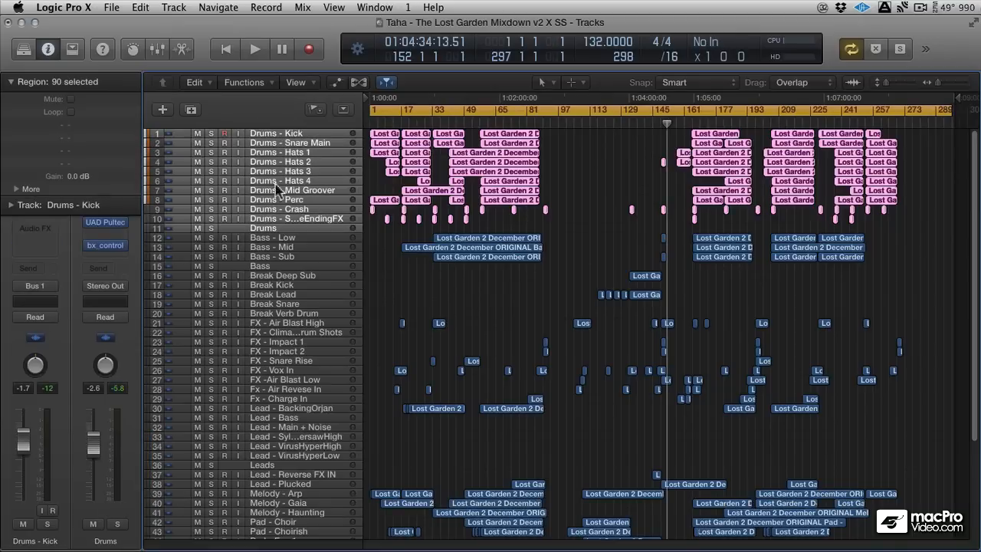
mouse_move(278, 144)
left_mouse_down()
mouse_move(292, 323)
mouse_move(268, 130)
mouse_move(284, 296)
mouse_move(280, 133)
left_mouse_up()
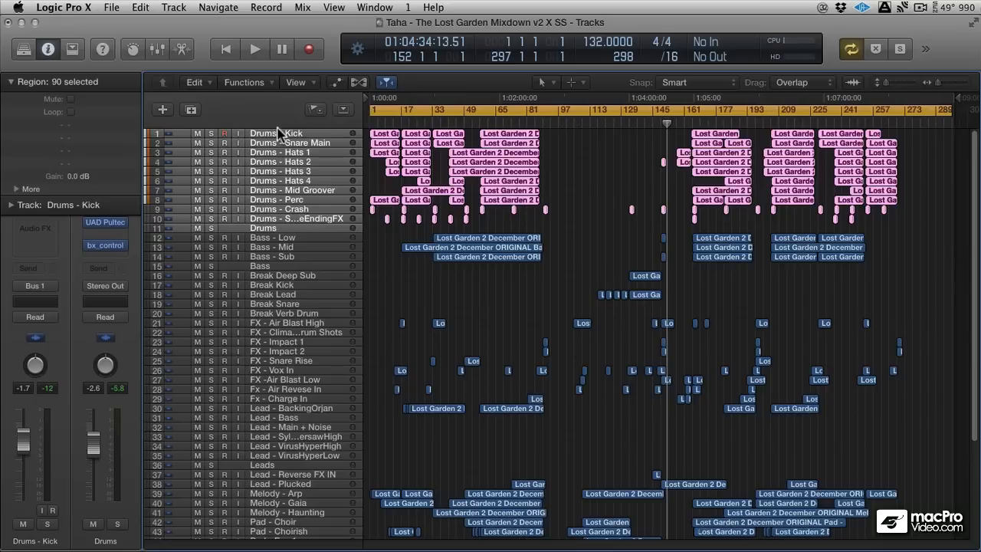
- Move the tracks from Lead - BackingOrjan through Lead - Plucked directly below the Bass track, then clear the region selection
left_click(269, 410)
left_click(265, 466, "shift")
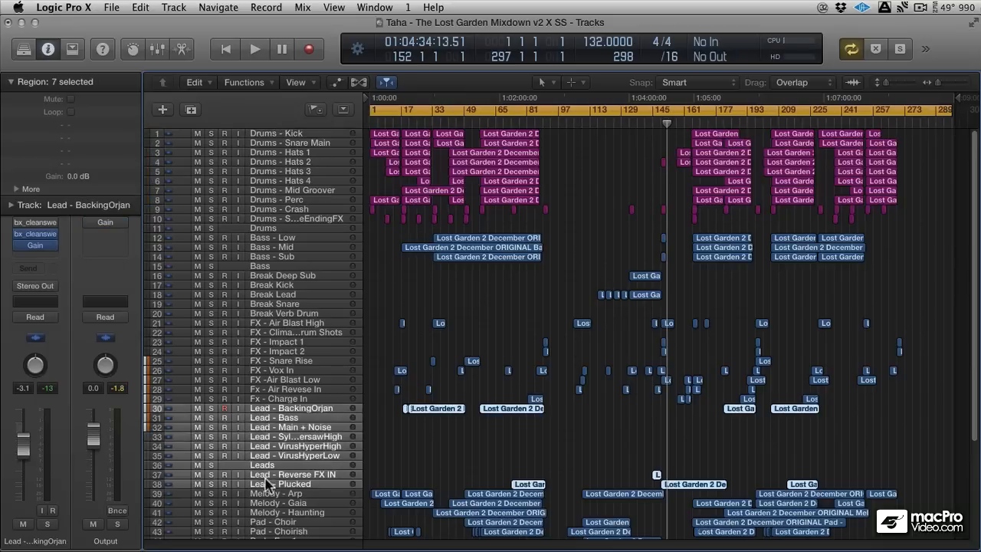
left_click_drag(265, 415, 260, 276)
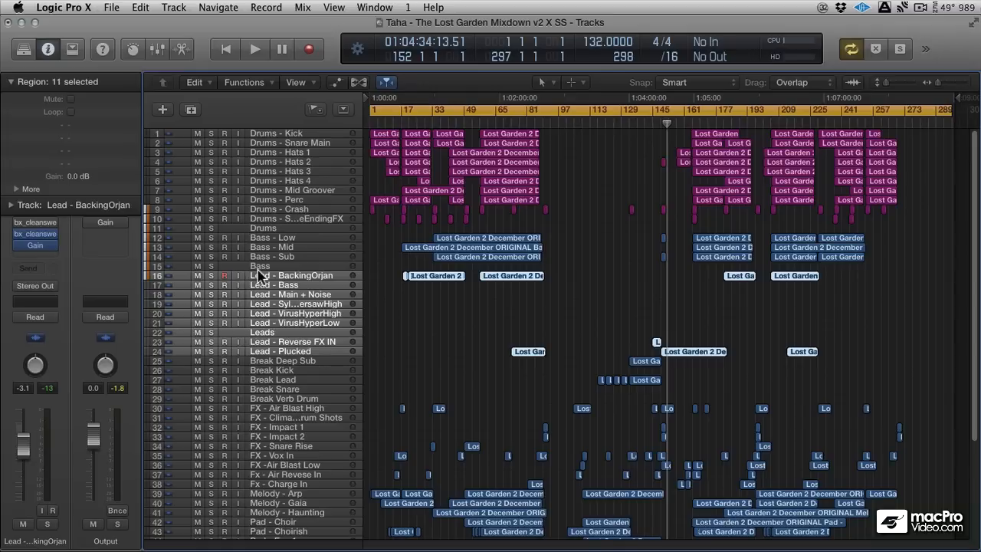
left_click(443, 324)
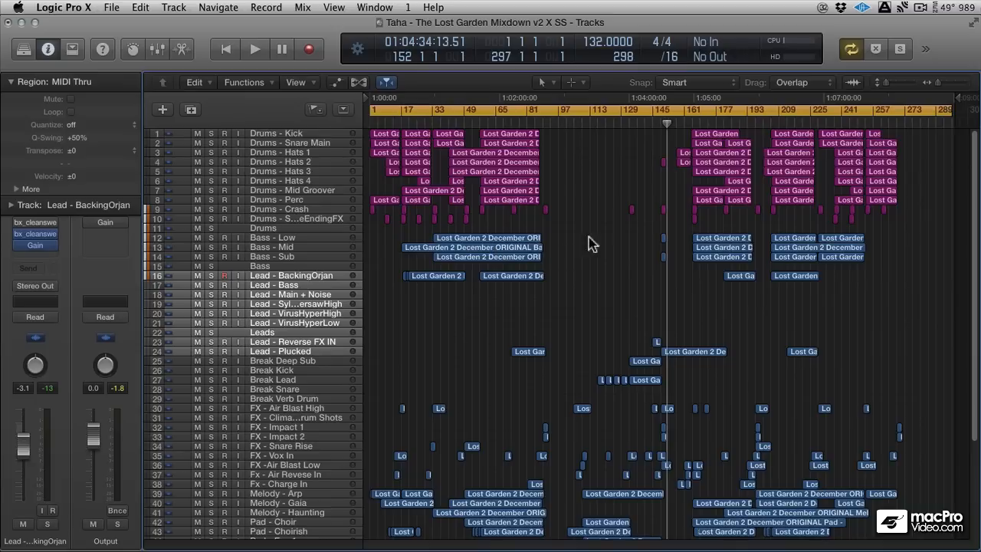
- Place the playhead at bar 162 and look over the reordered track list
left_click(687, 124)
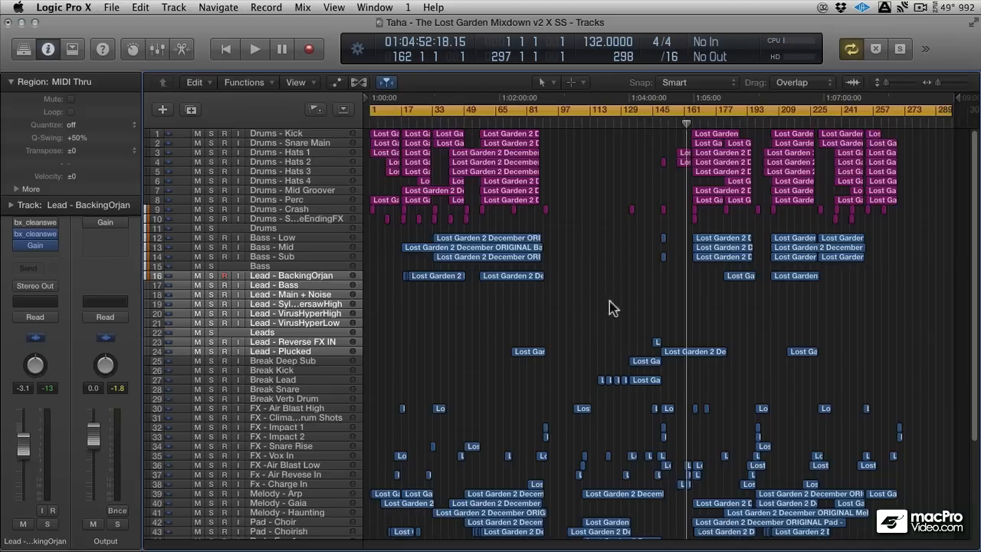
scroll(594, 282, "down", 5)
scroll(594, 282, "up", 5)
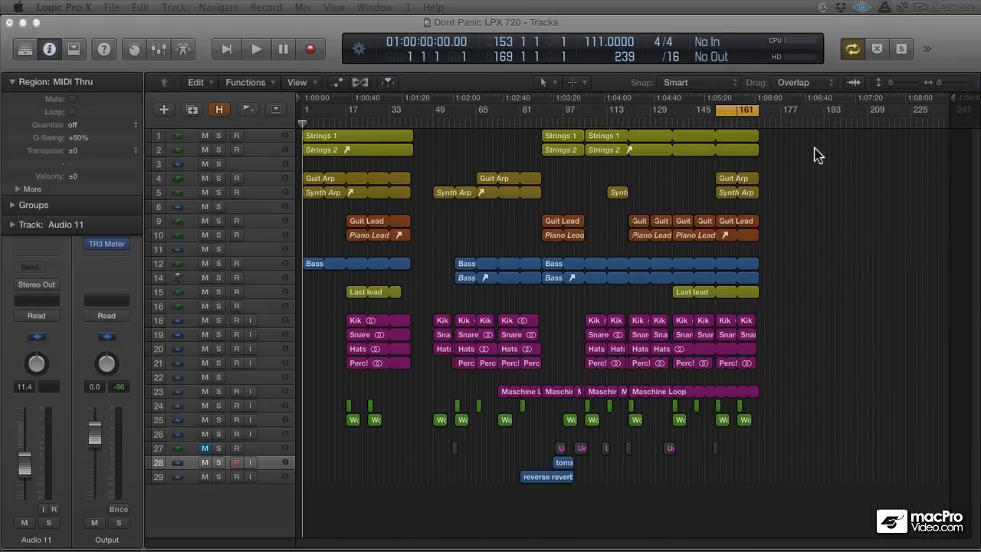
- Toggle Hide View in the Dont Panic project to reveal the hidden tracks and hide them again
left_click(225, 111)
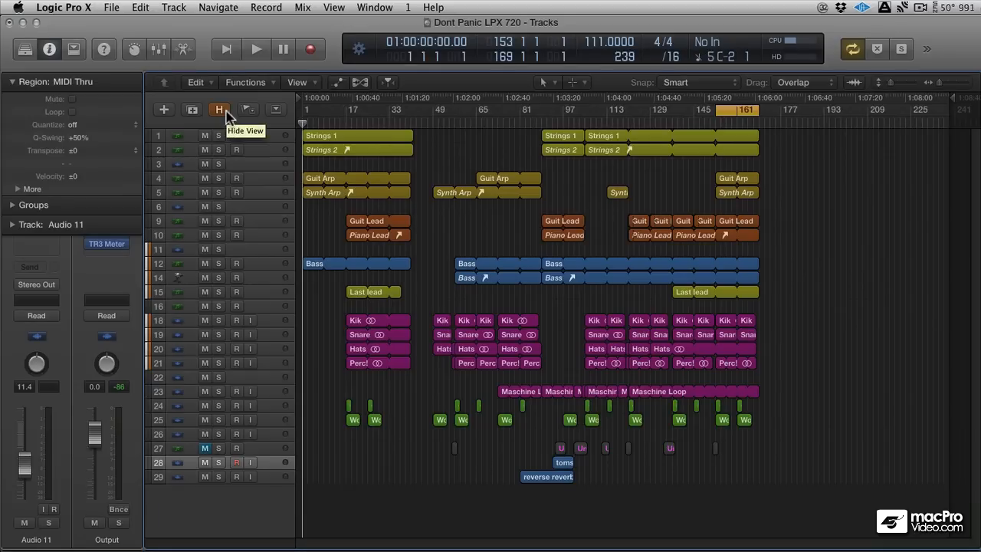
left_click(220, 110)
left_click(220, 109)
left_click(220, 109)
scroll(358, 251, "down", 2)
scroll(358, 252, "up", 2)
left_click(220, 110)
- Examine the Dont Panic arrangement's tracks and regions at different vertical and horizontal zoom levels
key("super+Down")
key("super+Down")
key("super+Down")
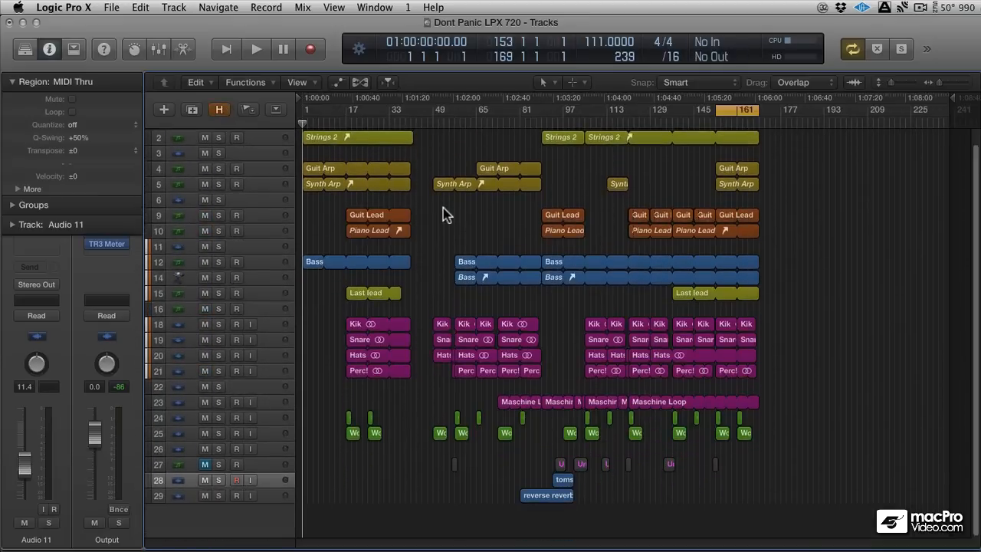
key("super+Right")
key("super+Right")
key("super+Left")
key("super+Left")
key("super+Up")
key("super+Up")
key("super+Up")
key("super+Right")
key("super+Down")
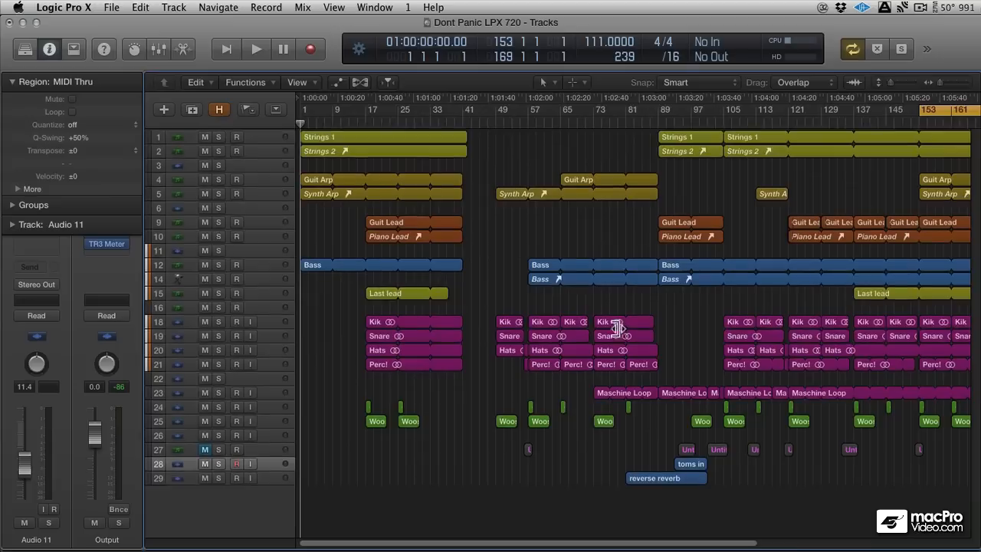
- Move the Kik, Snare, Hats and Perc! tracks together above Strings 1 as the first four tracks, and clear the region selection
left_click(268, 321)
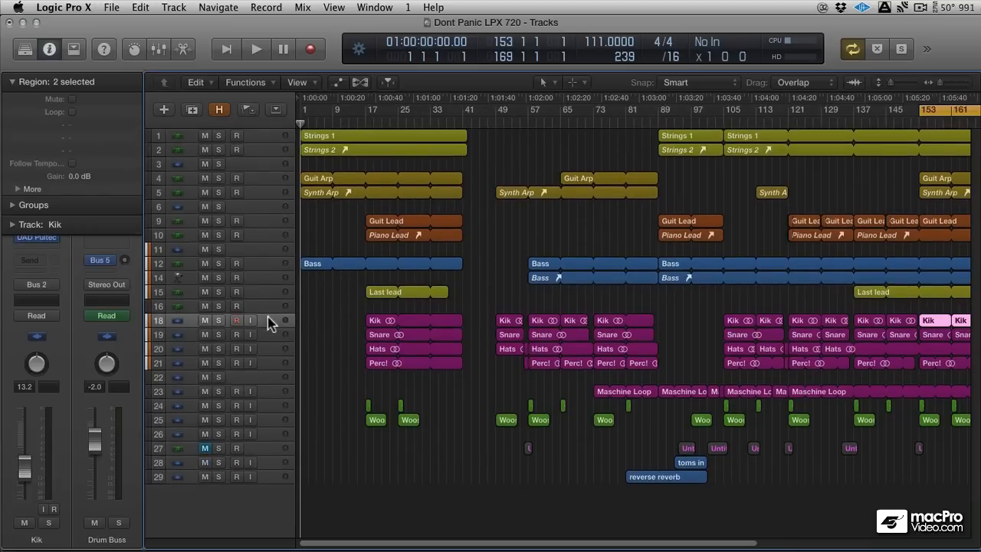
left_click(189, 364, "shift")
left_click_drag(276, 322, 262, 112)
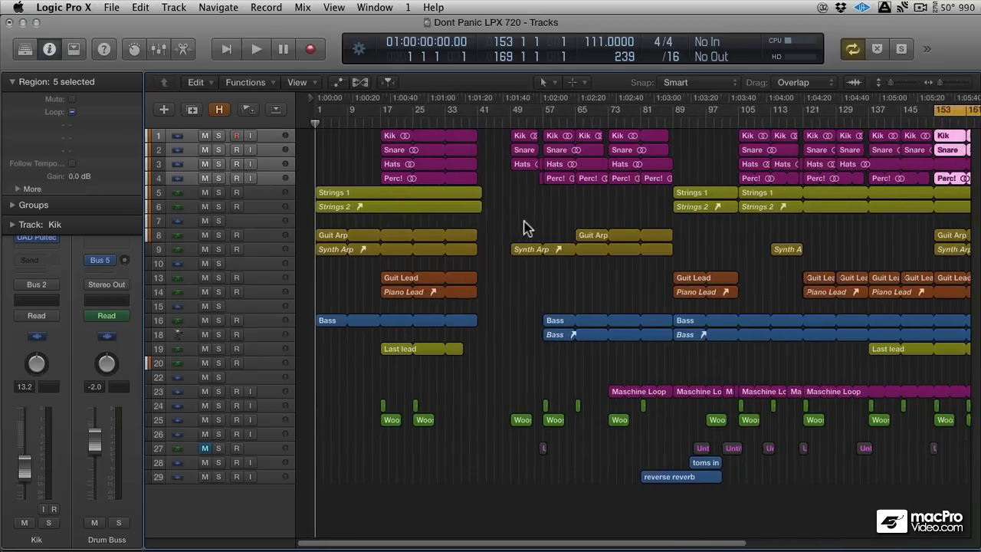
left_click(506, 221)
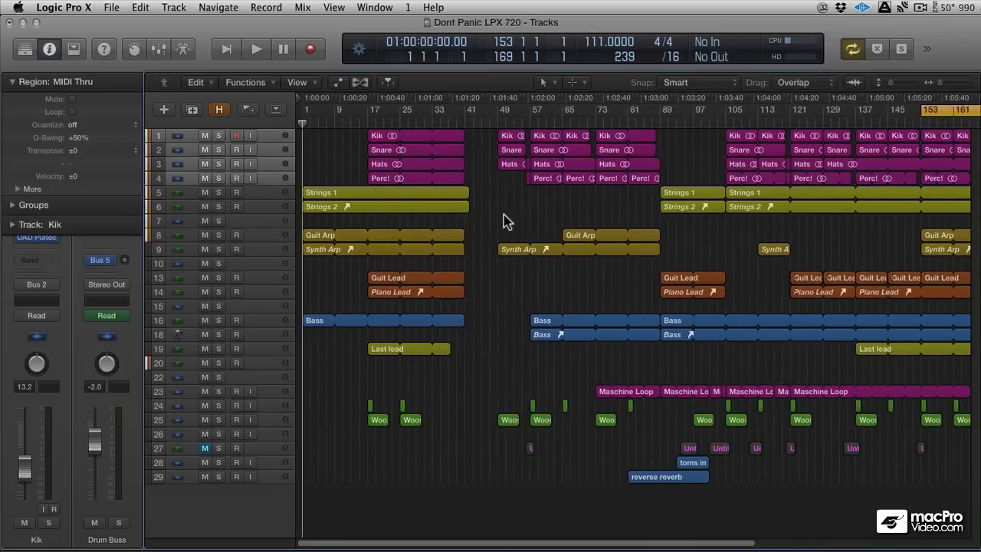